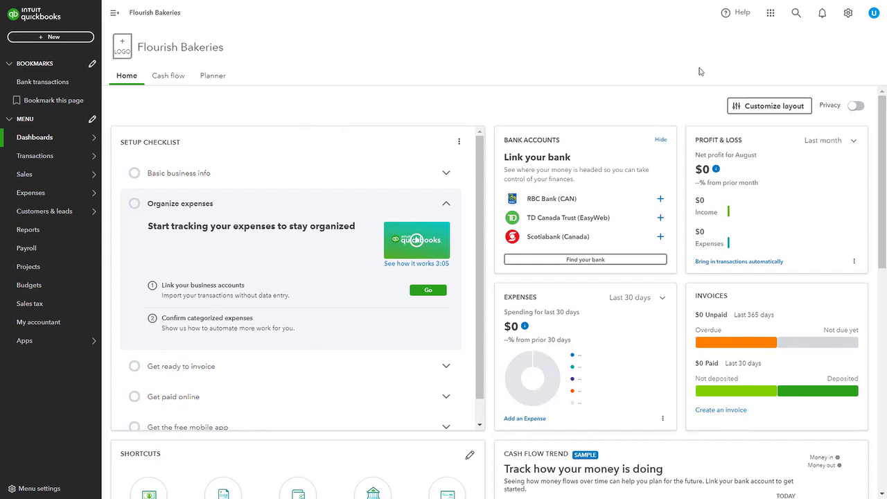
Step: Open the company's account settings and check the preferred invoice terms options in the Sales form content section
{"action": "left_click", "coordinate": [847, 14]}
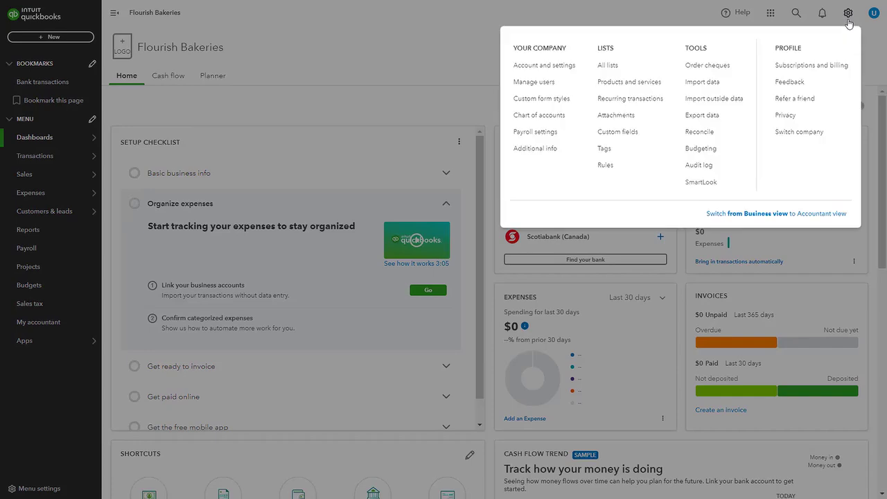
{"action": "left_click", "coordinate": [566, 69]}
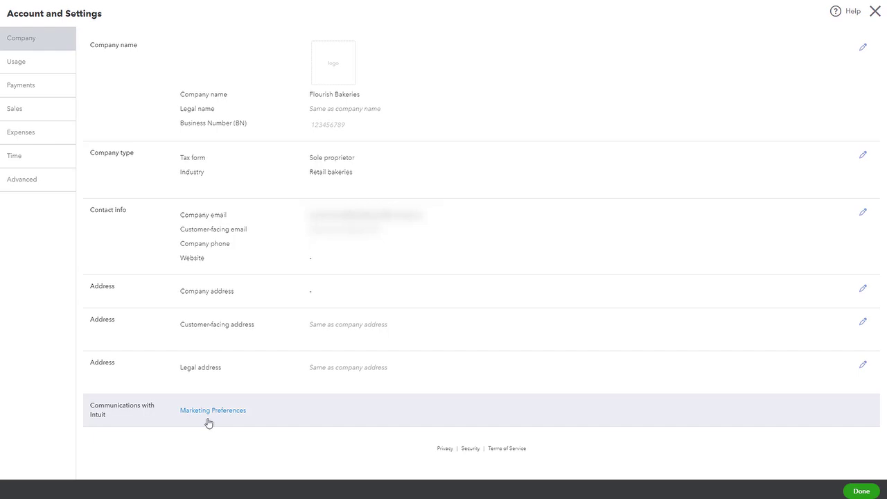
{"action": "left_click", "coordinate": [32, 115]}
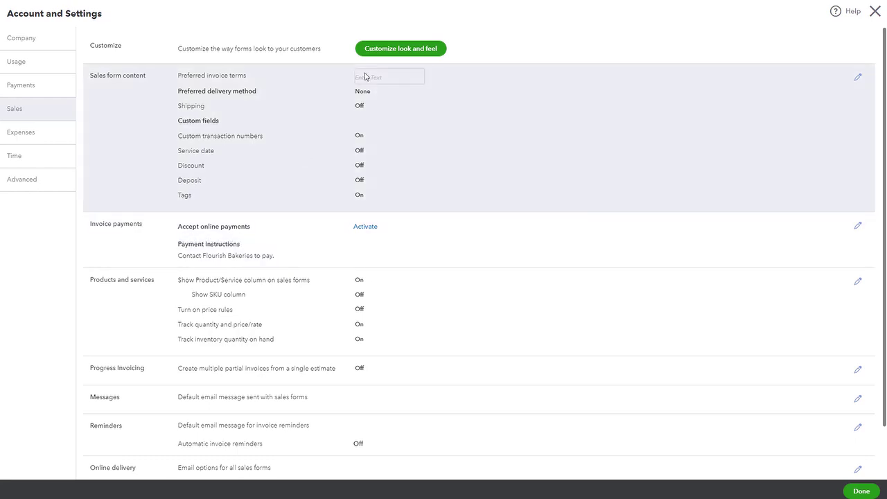
{"action": "left_click", "coordinate": [860, 82]}
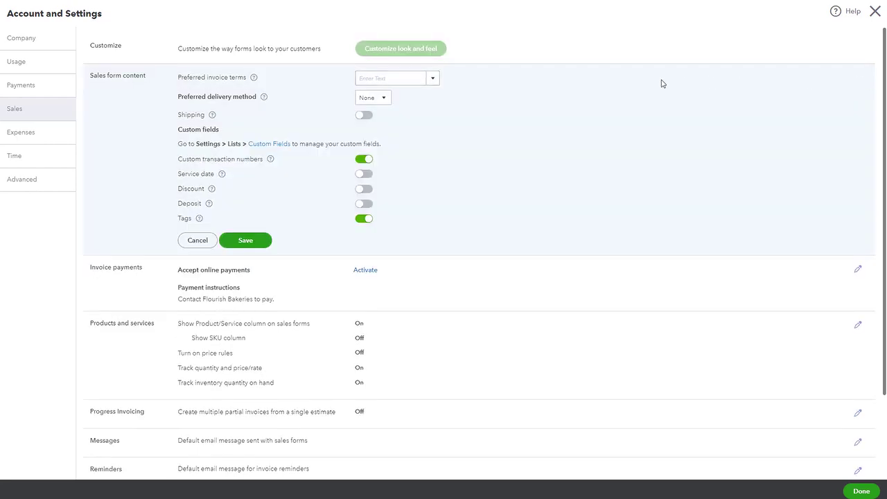
{"action": "left_click", "coordinate": [433, 82]}
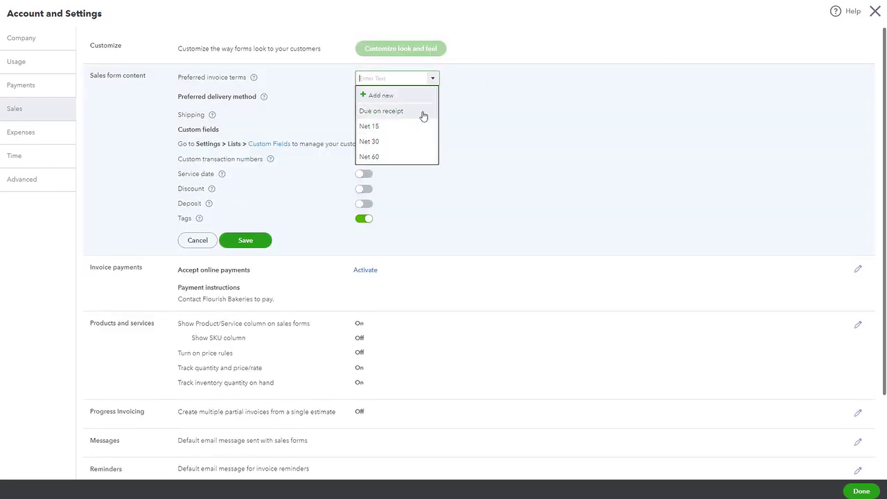
{"action": "left_click", "coordinate": [516, 148]}
Step: Try replacing the opening paragraph of the default invoice email message with "Thankyou for your business", and discard the edit
{"action": "scroll", "coordinate": [369, 343], "scroll_direction": "down", "scroll_amount": 3}
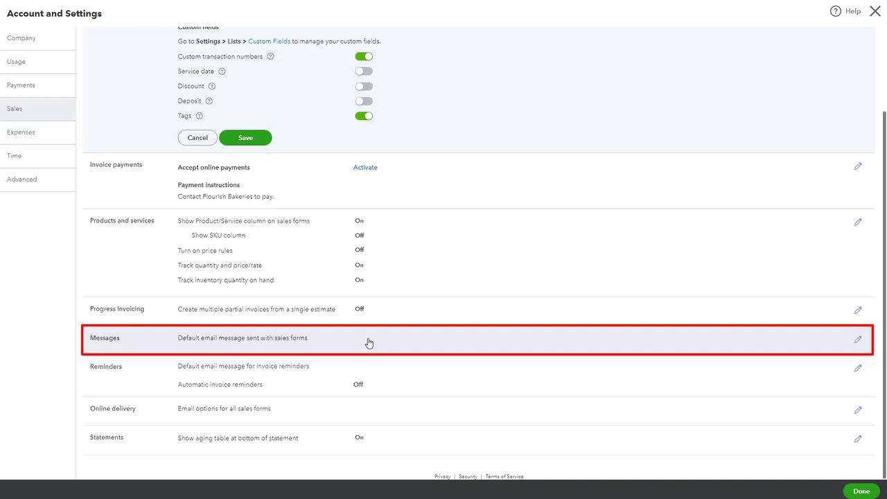
{"action": "left_click", "coordinate": [368, 343]}
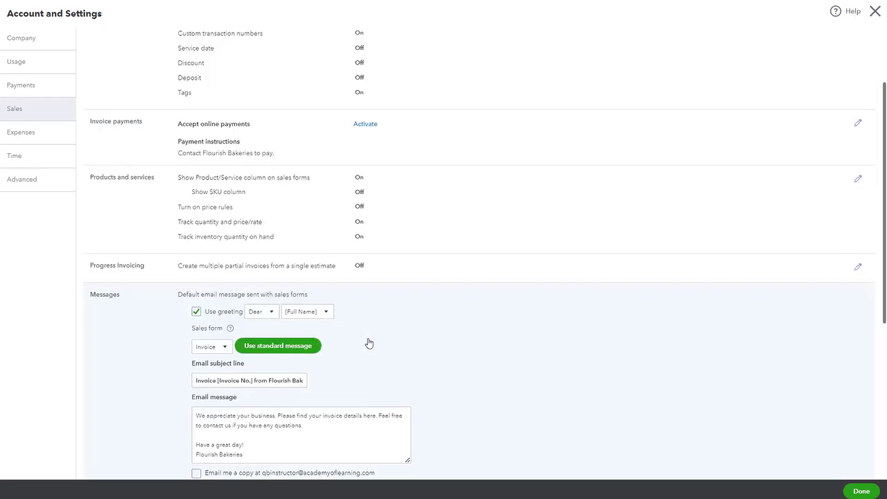
{"action": "left_click_drag", "start_coordinate": [307, 426], "coordinate": [185, 413]}
{"action": "key", "text": "BackSpace"}
{"action": "type", "text": "Tha"}
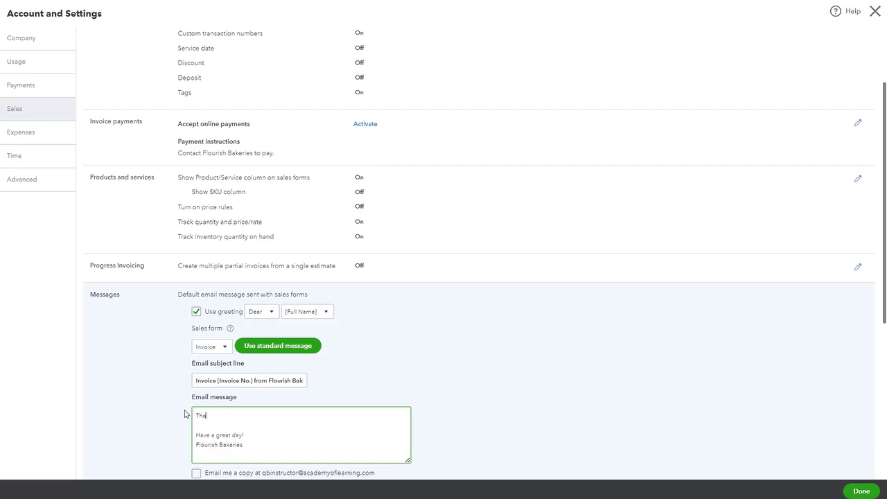
{"action": "type", "text": "nkyou for your business"}
{"action": "scroll", "coordinate": [323, 294], "scroll_direction": "down", "scroll_amount": 4}
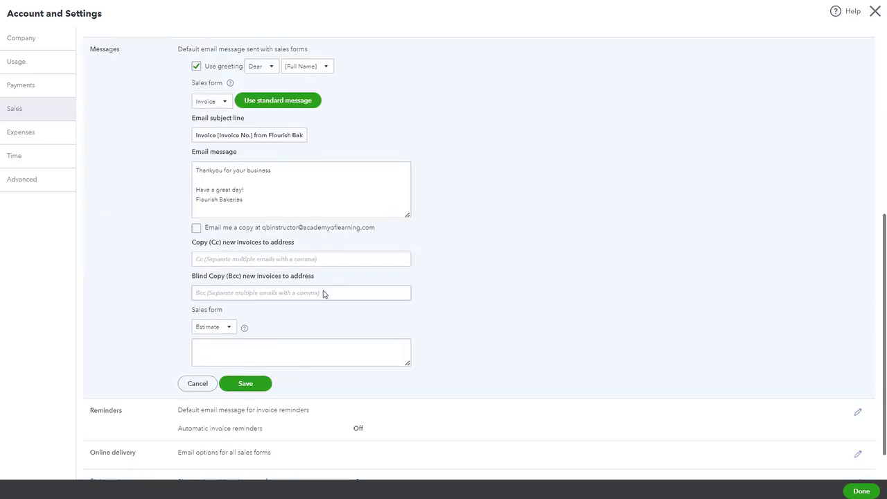
{"action": "scroll", "coordinate": [260, 298], "scroll_direction": "down", "scroll_amount": 1}
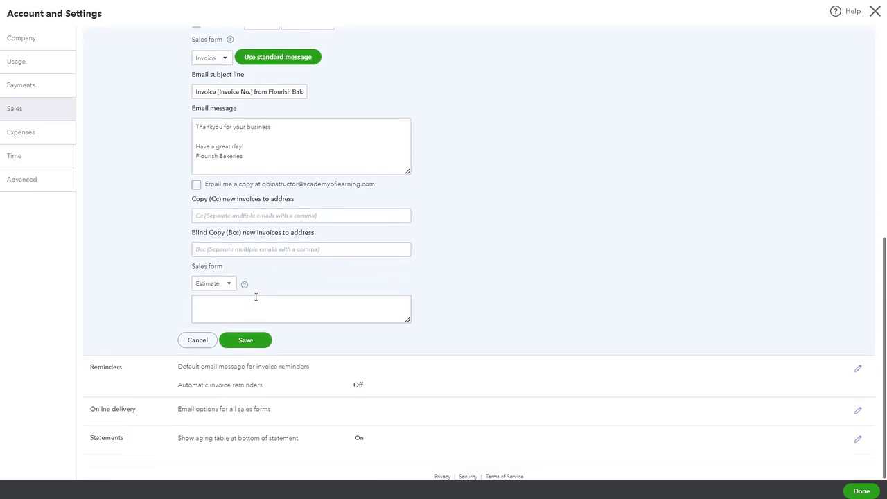
{"action": "left_click", "coordinate": [198, 340]}
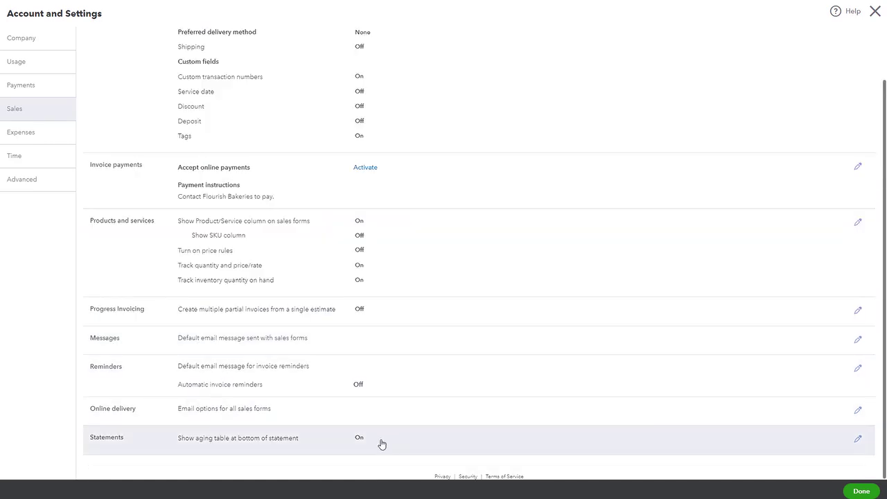
Step: Save the sales statement settings with each transaction listed as a single line and the aging table shown
{"action": "left_click", "coordinate": [381, 443]}
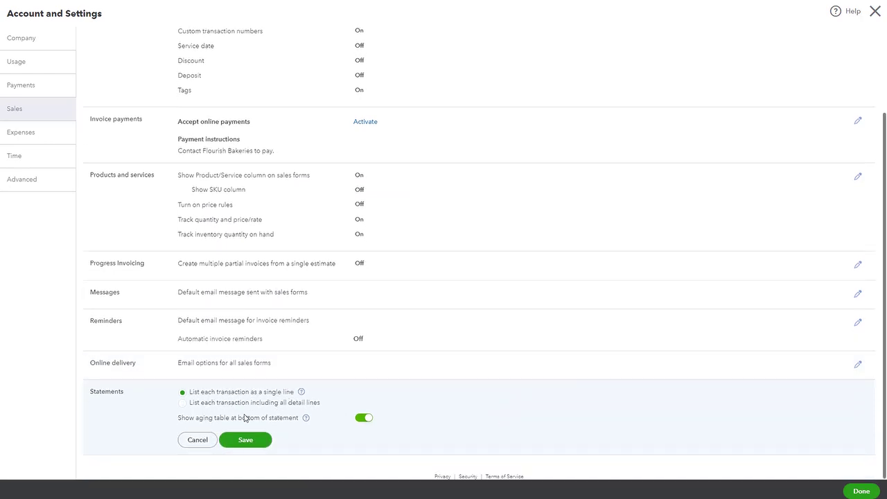
{"action": "left_click", "coordinate": [245, 439]}
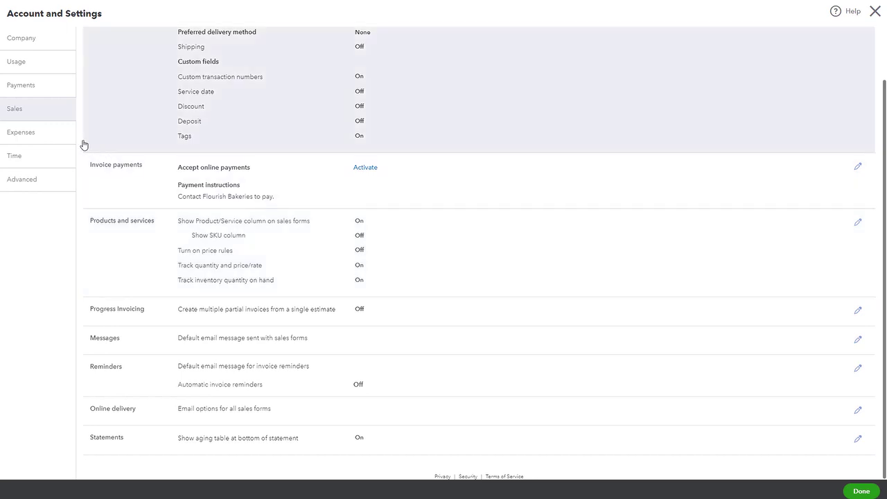
Step: In the Bills and expenses settings, turn on tracking expenses and items by customer and making them billable, and save the changes
{"action": "left_click", "coordinate": [47, 139]}
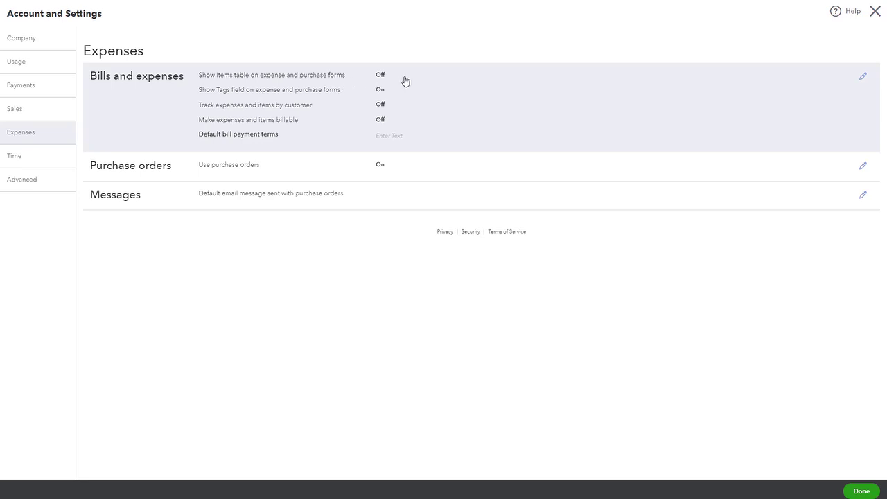
{"action": "left_click", "coordinate": [863, 76]}
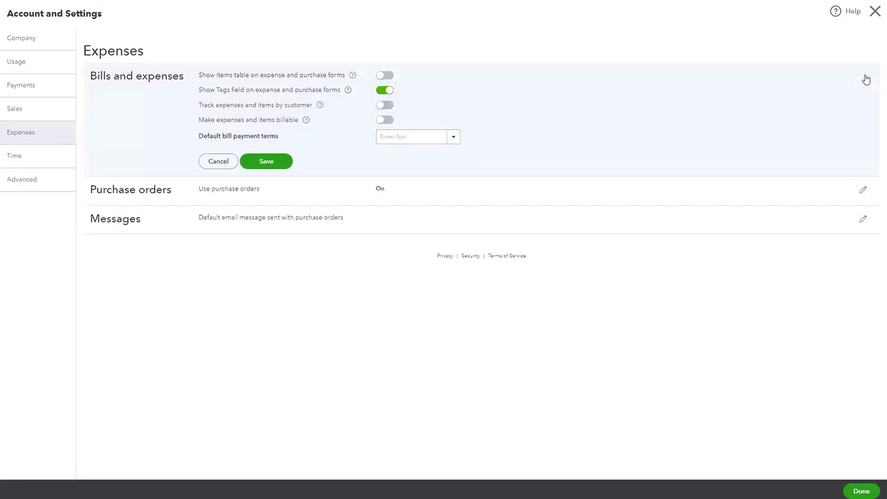
{"action": "left_click", "coordinate": [388, 81]}
{"action": "left_click", "coordinate": [388, 80]}
{"action": "left_click", "coordinate": [385, 120]}
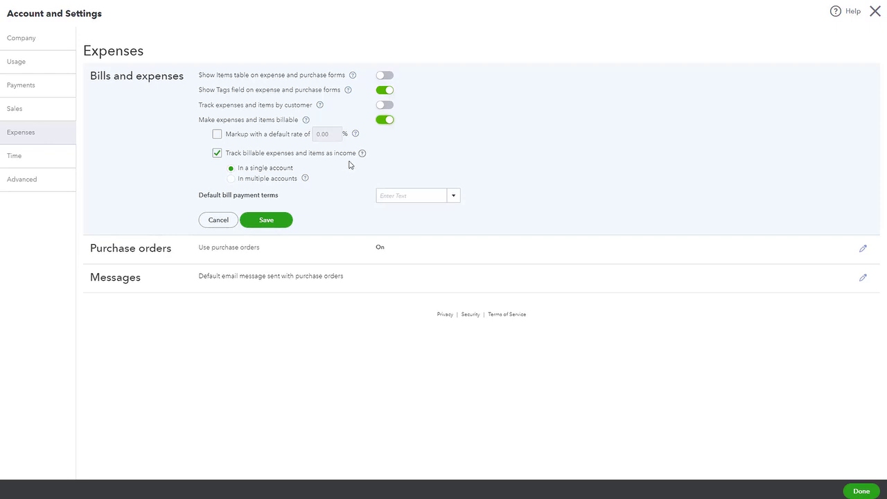
{"action": "left_click", "coordinate": [385, 106]}
{"action": "left_click", "coordinate": [454, 196]}
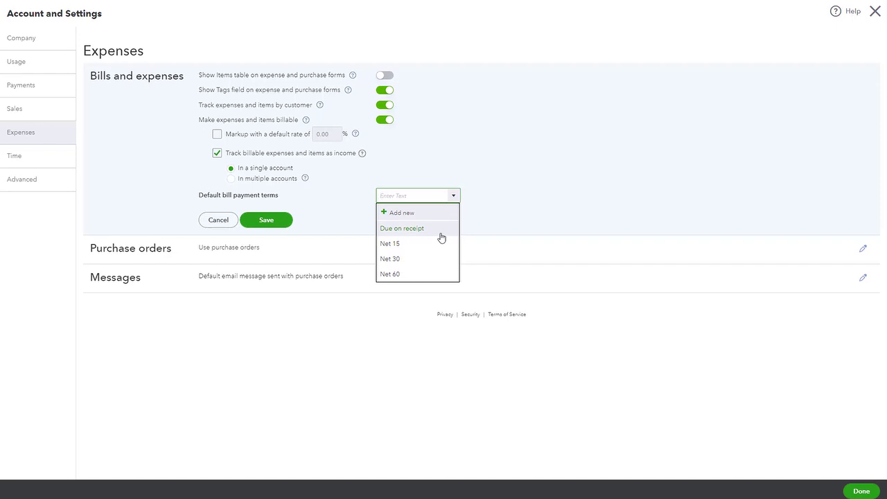
{"action": "left_click", "coordinate": [502, 199]}
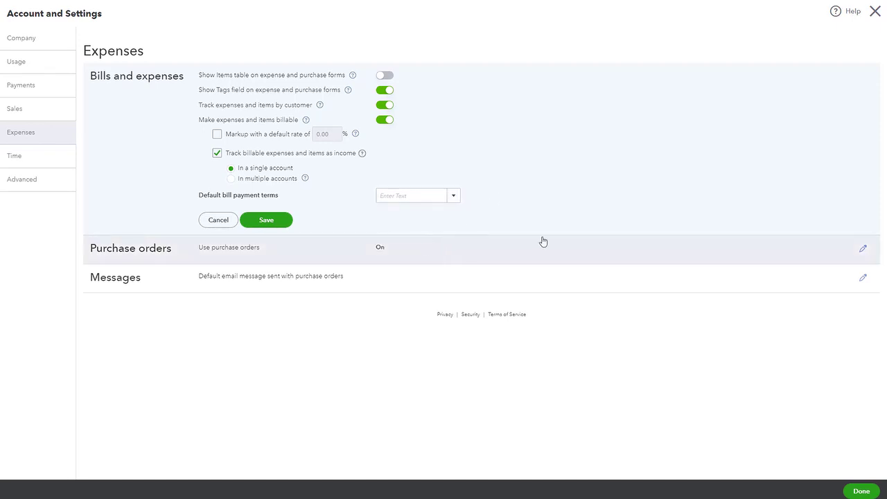
{"action": "left_click", "coordinate": [864, 251]}
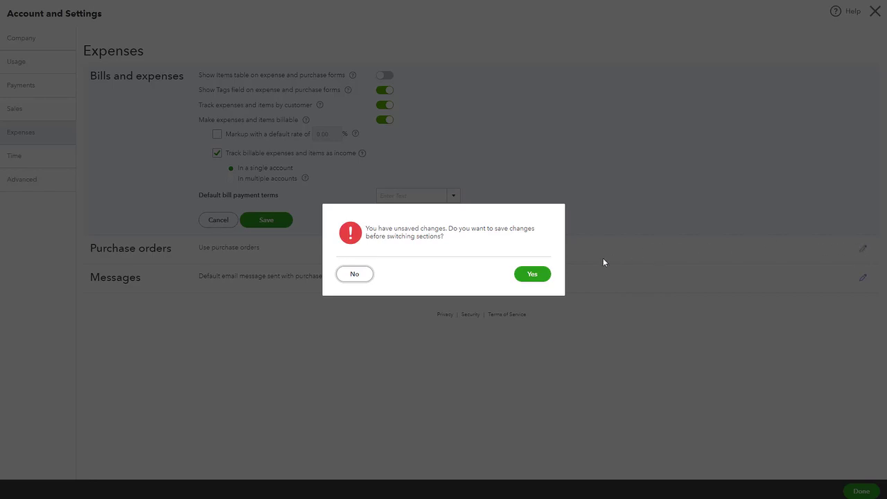
{"action": "left_click", "coordinate": [533, 277]}
Step: Try turning on purchase orders to view their custom transaction number and default message options, and cancel the edit
{"action": "left_click", "coordinate": [499, 286]}
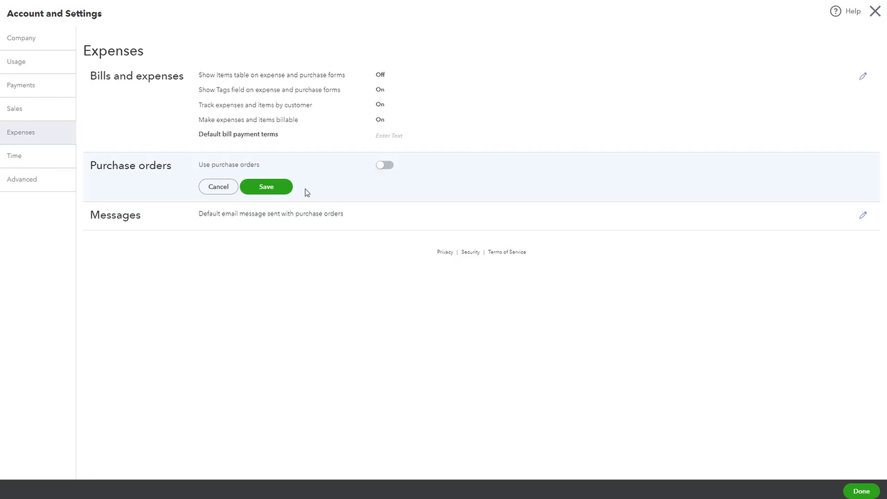
{"action": "left_click", "coordinate": [386, 166]}
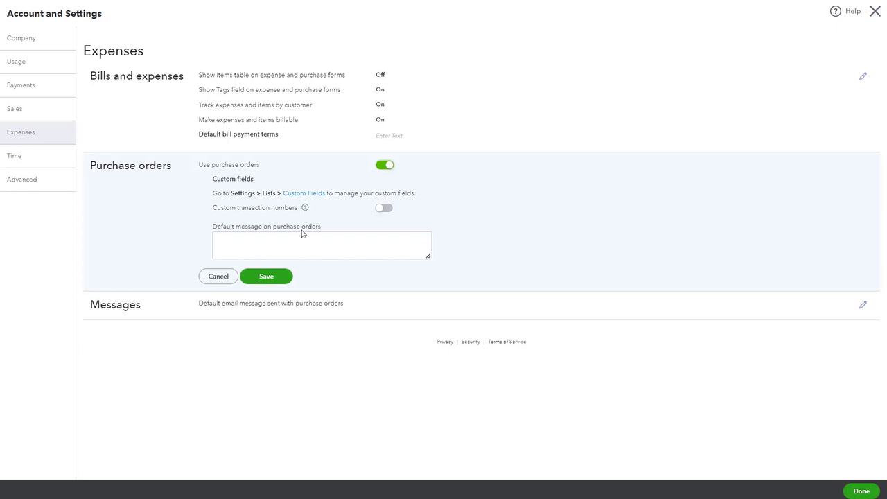
{"action": "left_click", "coordinate": [219, 276]}
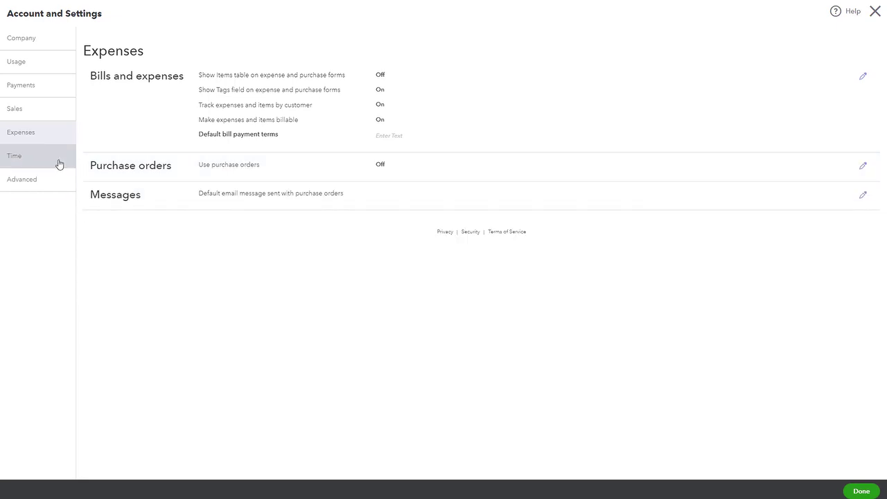
Step: View the Payments settings and the QuickBooks Payments activation page with its online payment rates, and return to the settings
{"action": "left_click", "coordinate": [33, 88]}
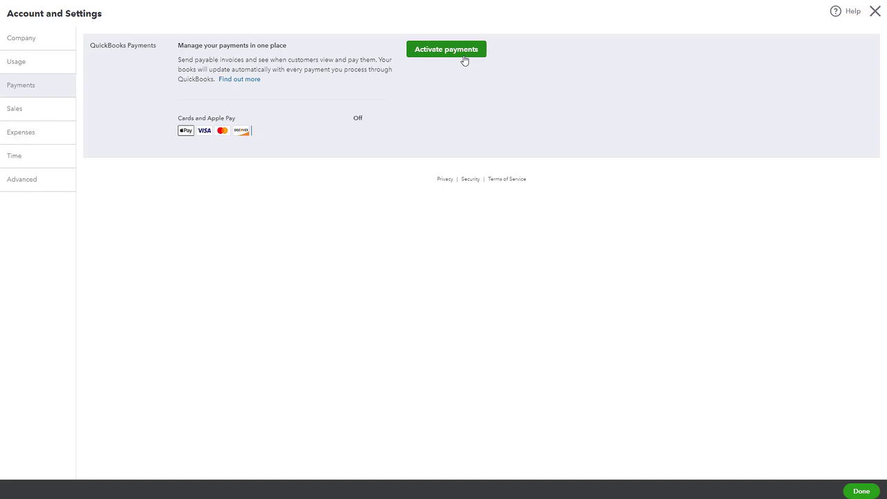
{"action": "left_click", "coordinate": [433, 55]}
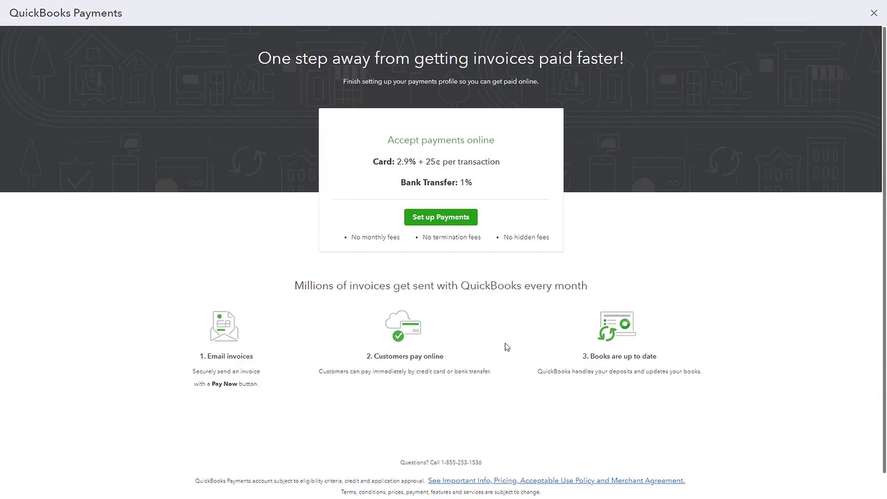
{"action": "key", "text": "Escape"}
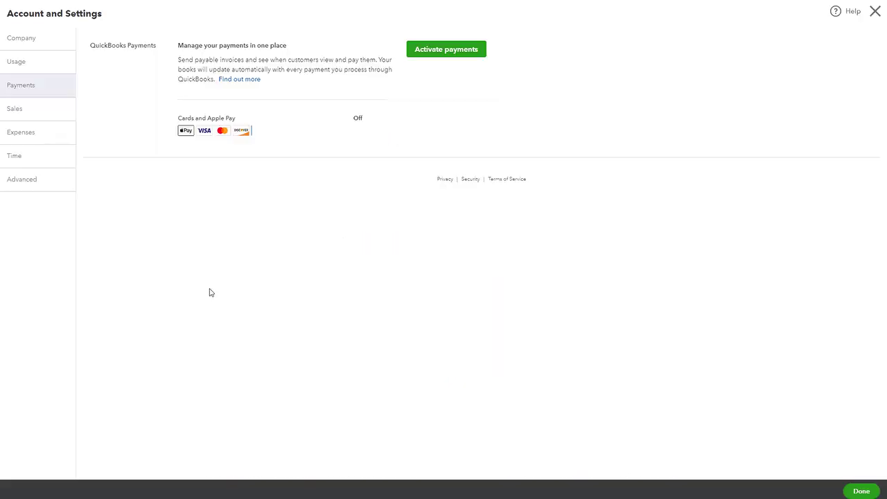
Step: Review the Advanced settings and the Time settings for the work week and timesheets
{"action": "left_click", "coordinate": [31, 185]}
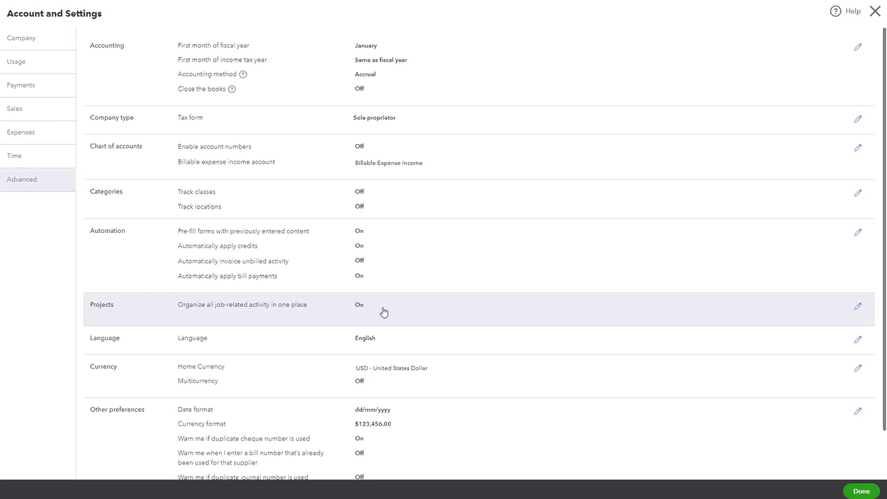
{"action": "left_click", "coordinate": [15, 155]}
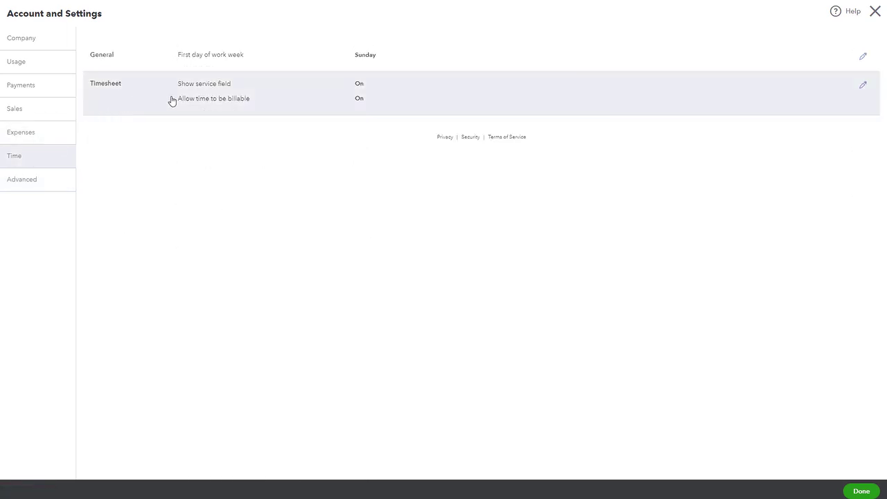